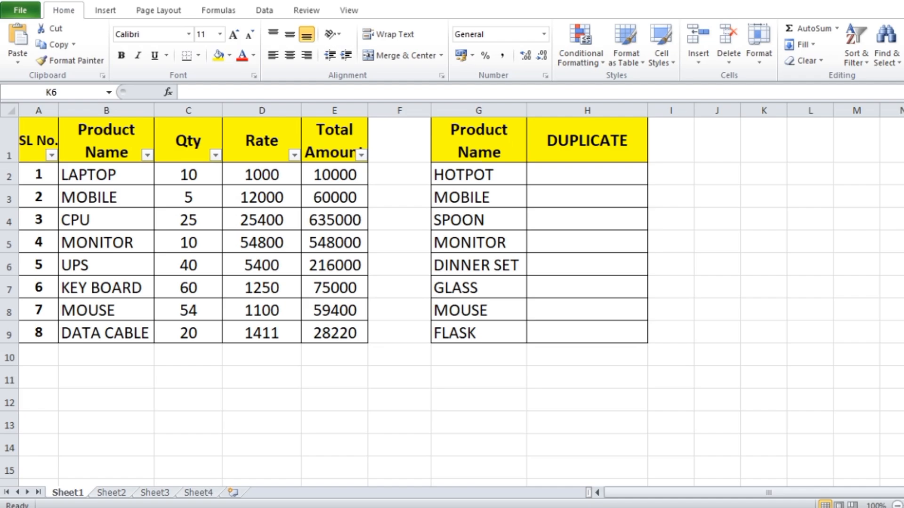
Examine the product list in G1:H9 and compare its names with the Product Name column of the main table.
drag(476, 140, 603, 322)
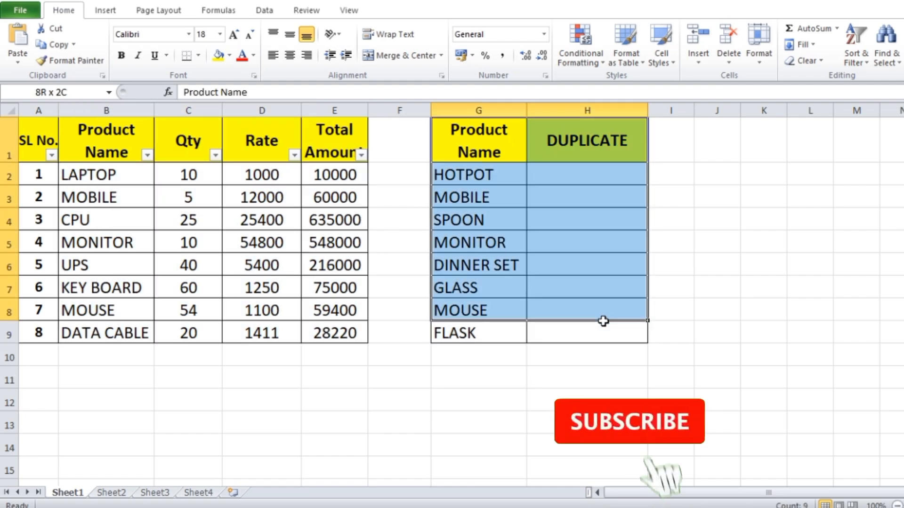
drag(603, 321, 603, 324)
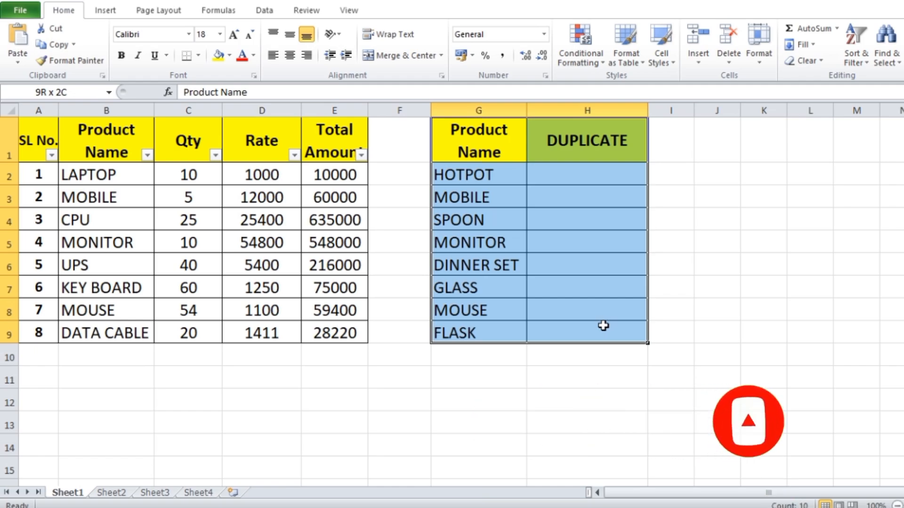
drag(602, 326, 603, 326)
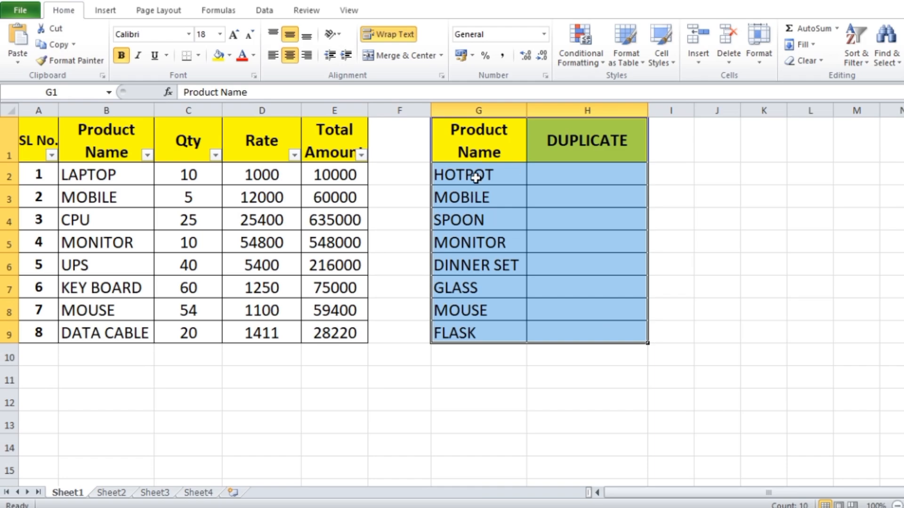
drag(477, 175, 478, 332)
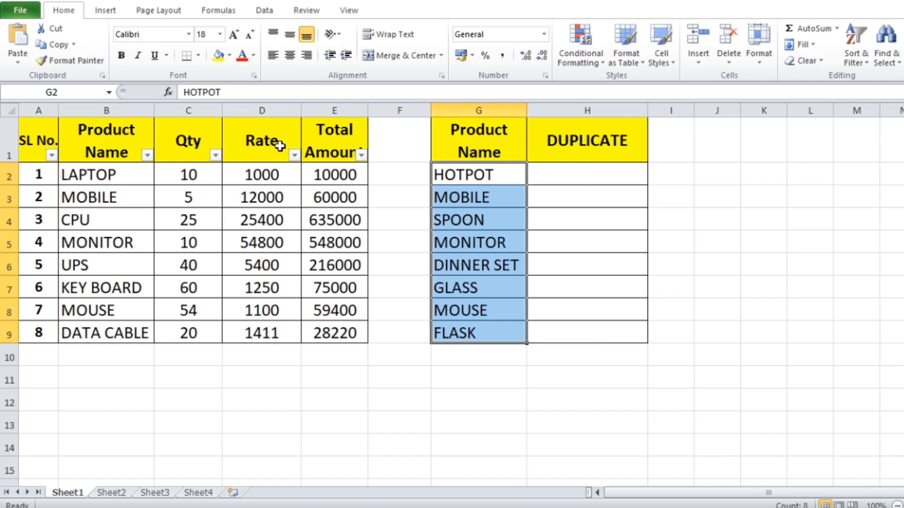
click(487, 175)
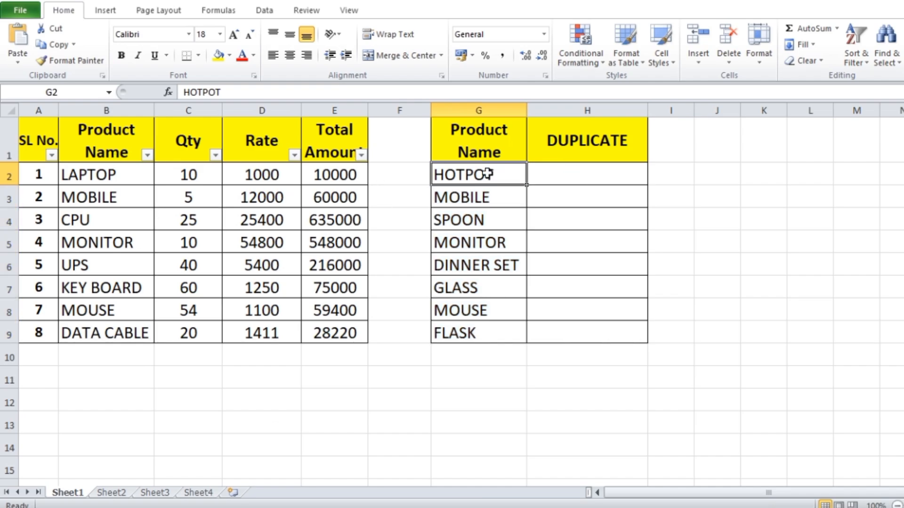
drag(487, 175, 485, 332)
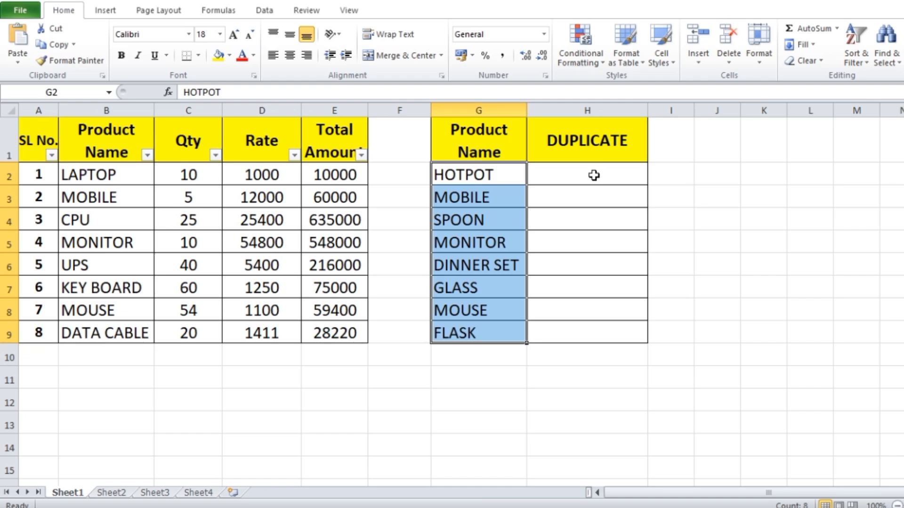
click(111, 177)
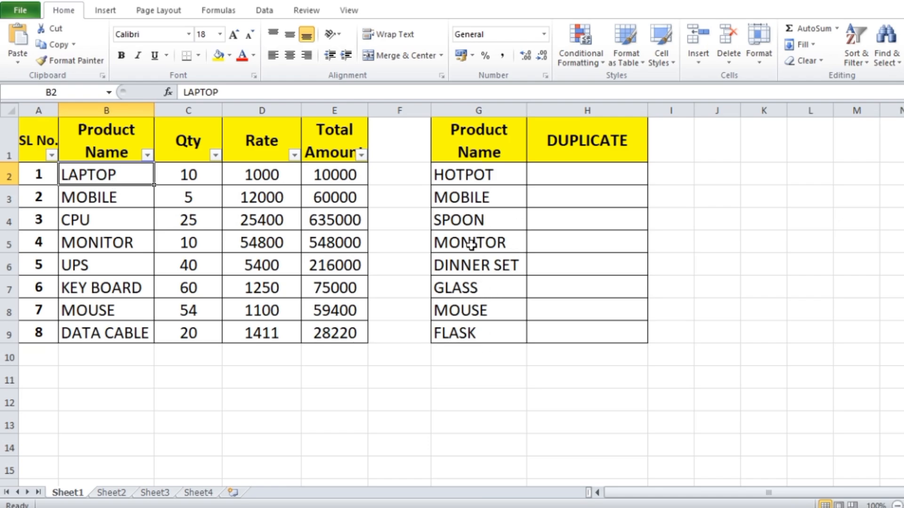
click(116, 197)
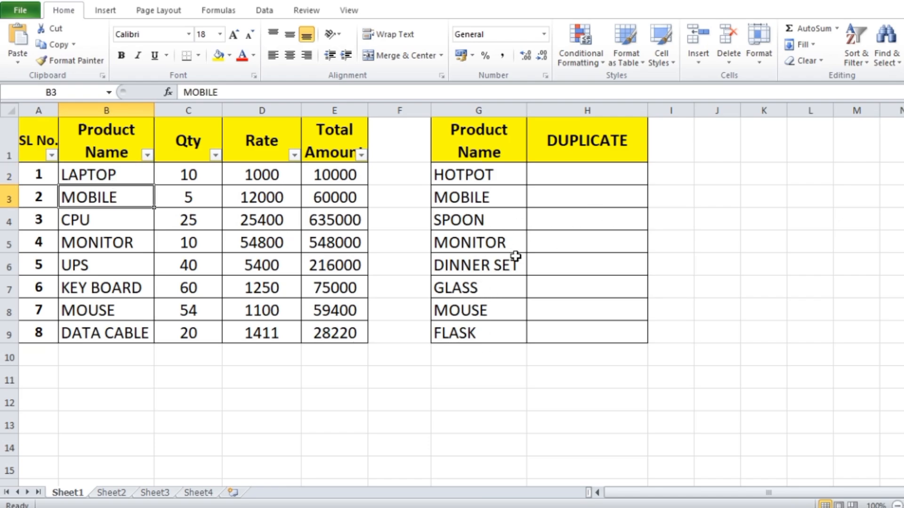
click(460, 198)
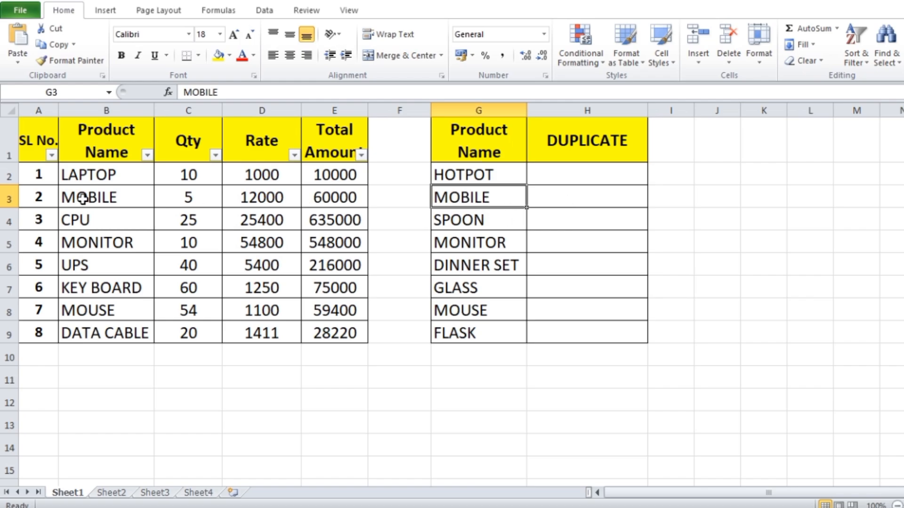
click(606, 198)
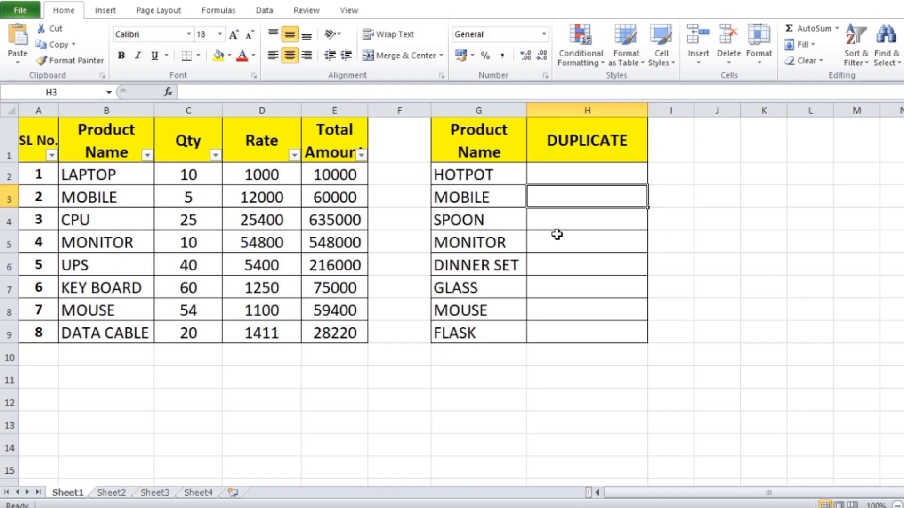
Start a VLOOKUP formula in H2 with G2 as the lookup value and the absolute range $B$2:$B$9 as the table array.
click(570, 175)
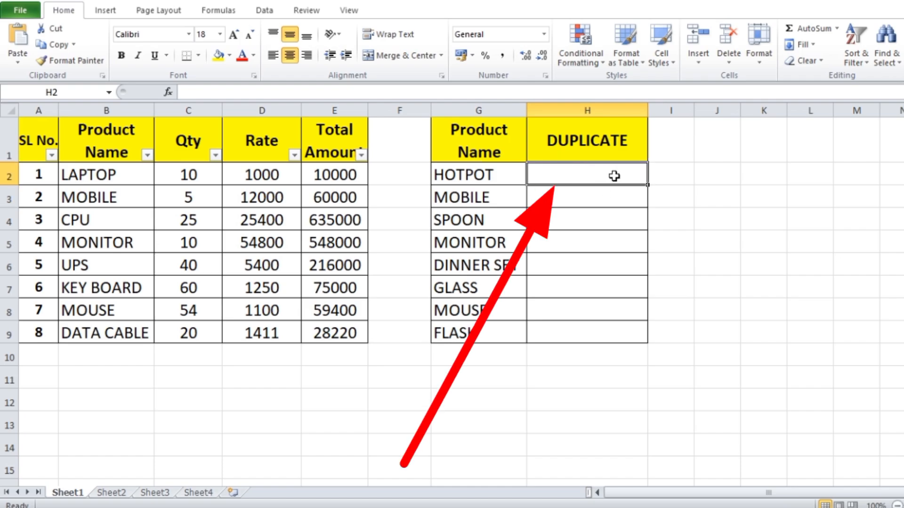
text(=vlo)
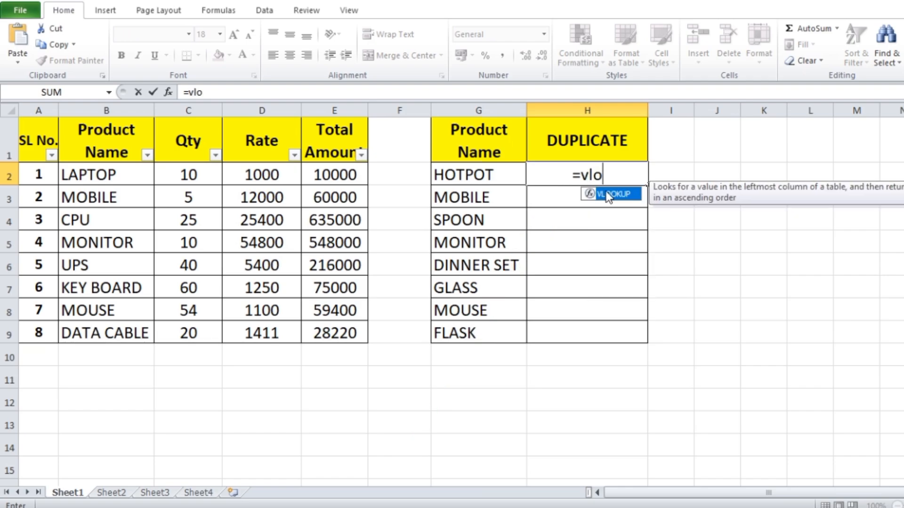
double_click(607, 194)
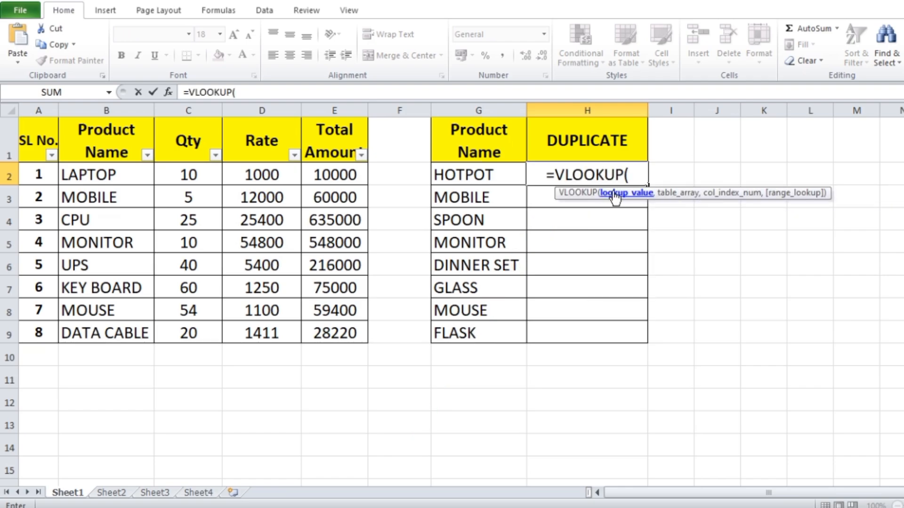
click(494, 174)
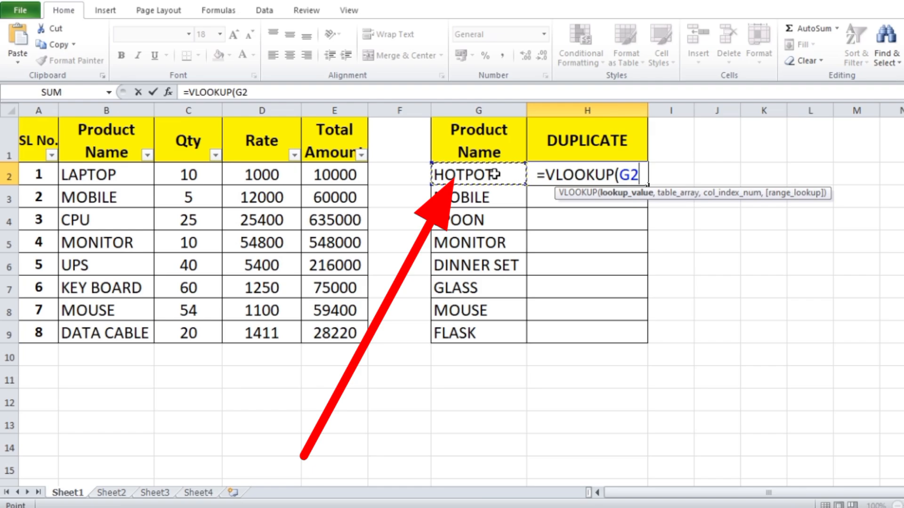
text(,)
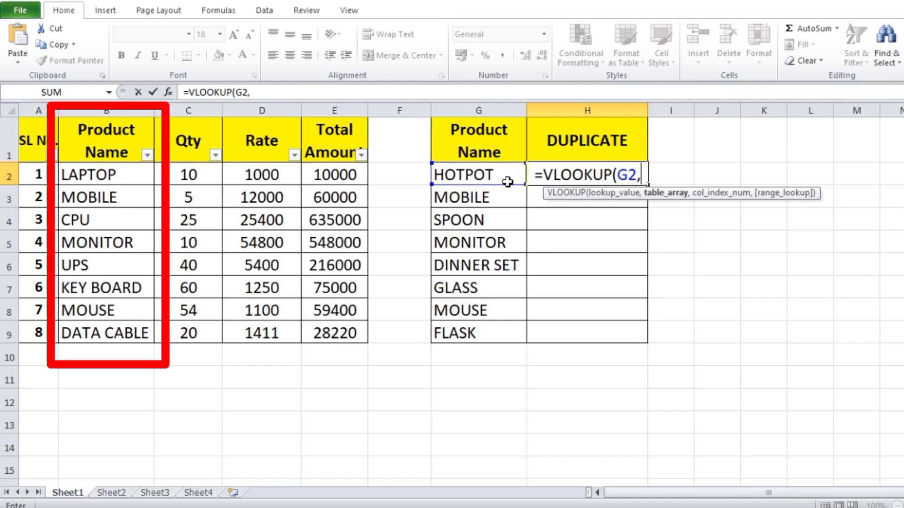
mouse_move(109, 174)
mouse_down()
mouse_move(150, 262)
mouse_move(110, 332)
mouse_up()
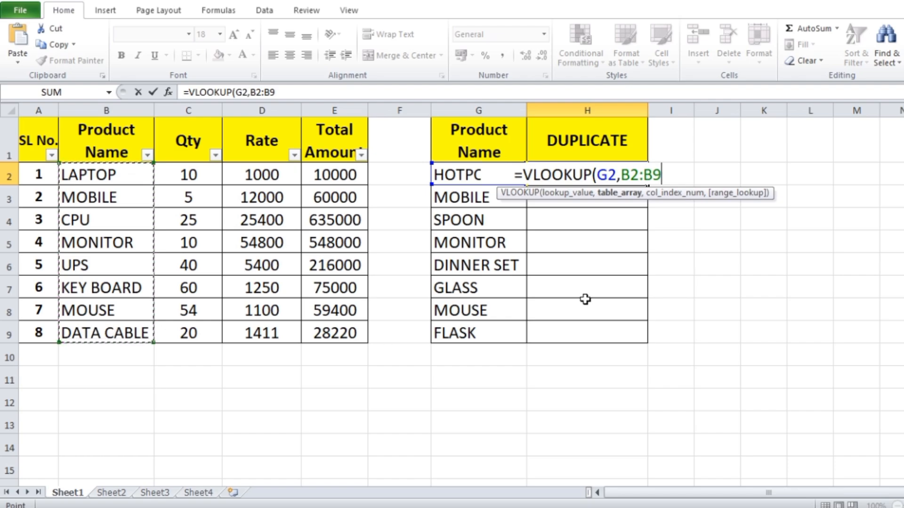
key(F4)
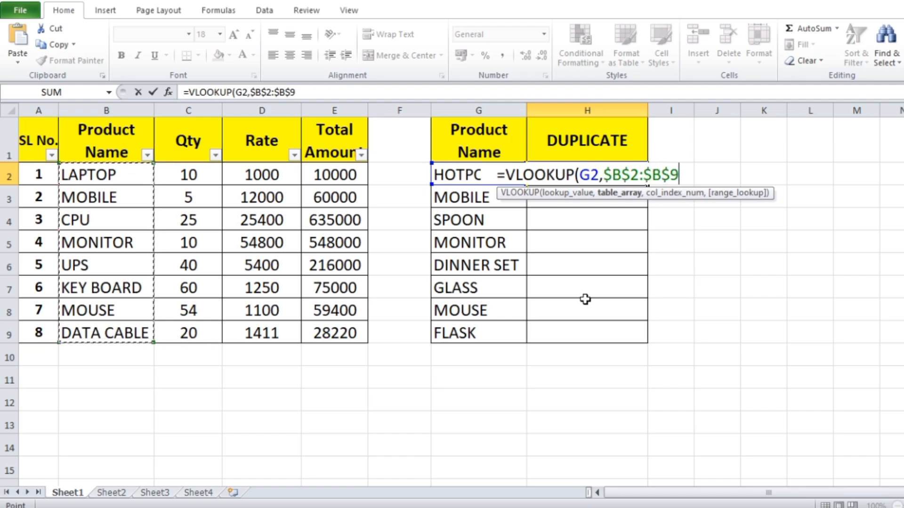
Complete the VLOOKUP in H2 with column index 1 and range lookup 0 for an exact match, and enter it.
text(,)
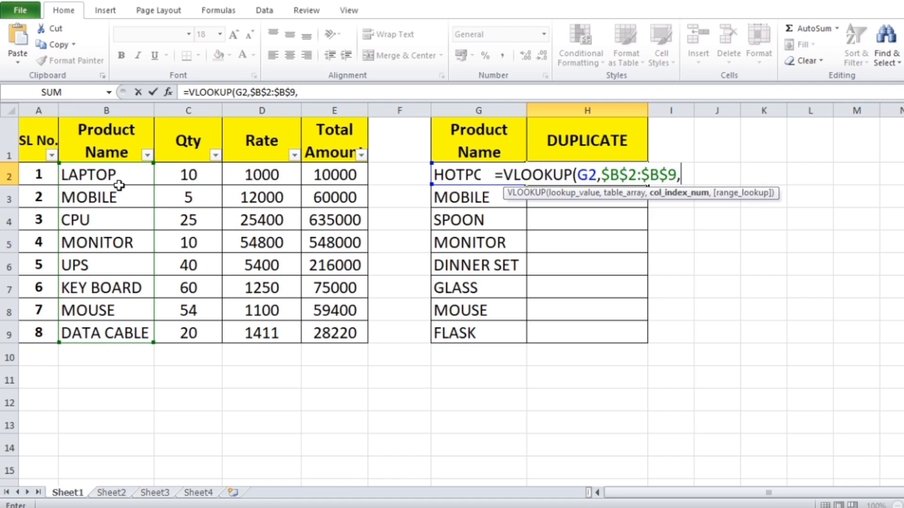
text(1)
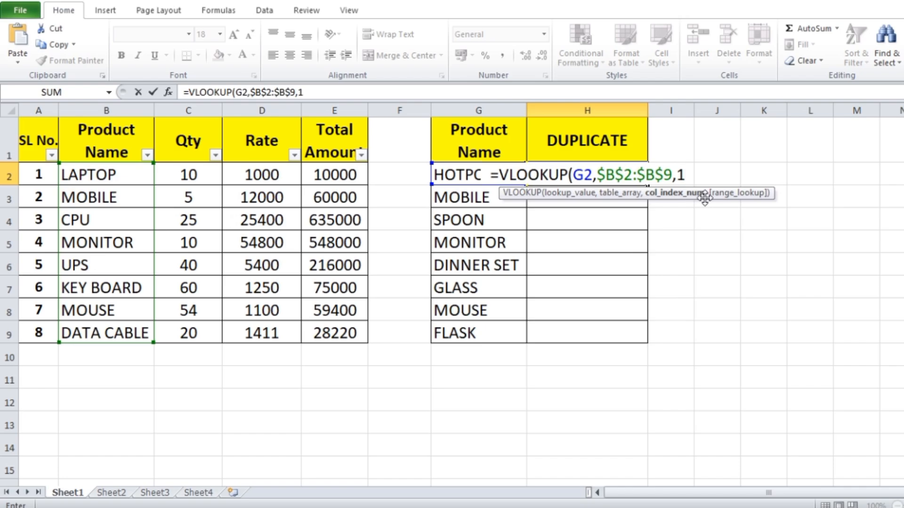
text(,)
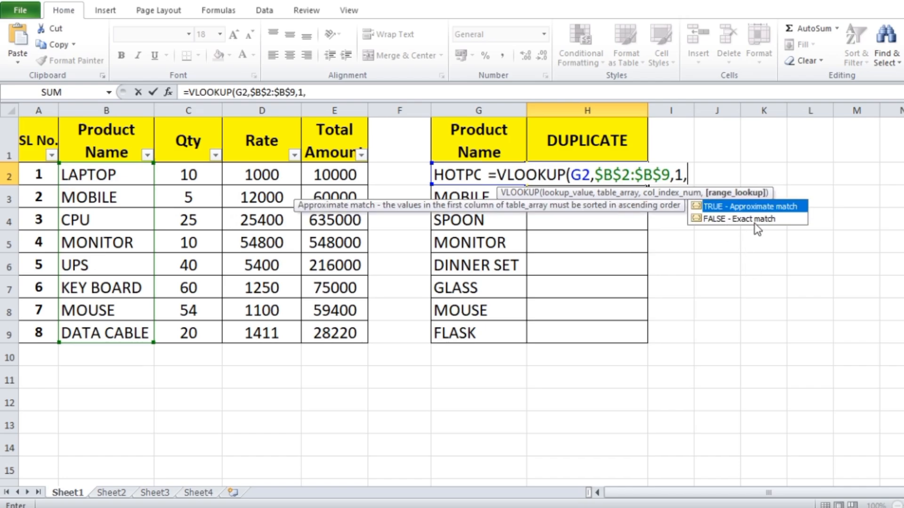
text(0)
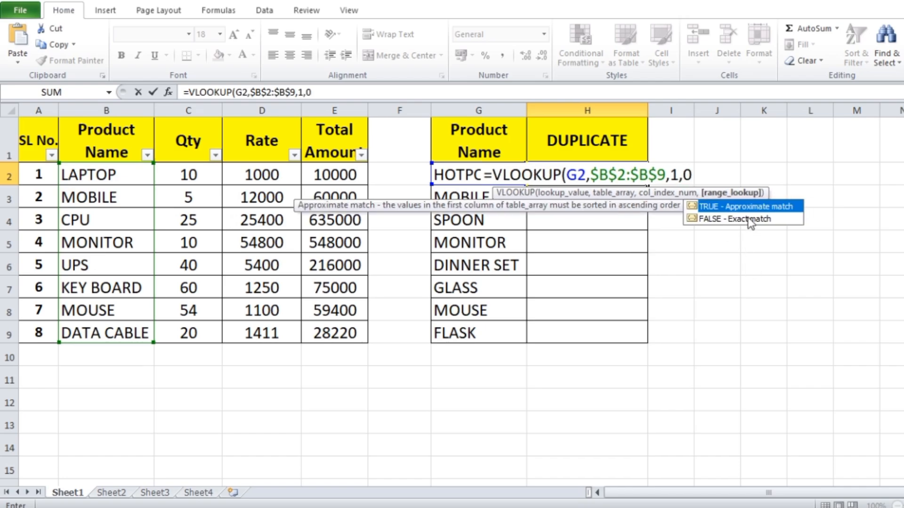
text())
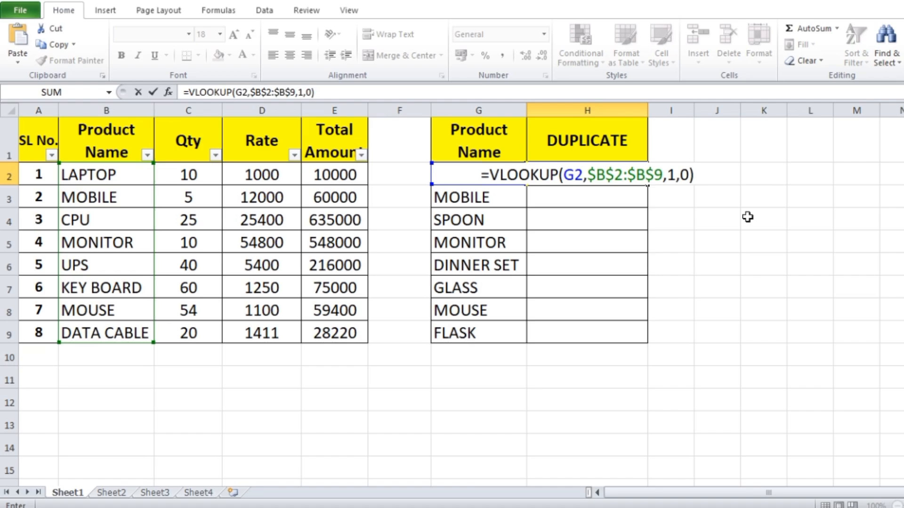
key(Return)
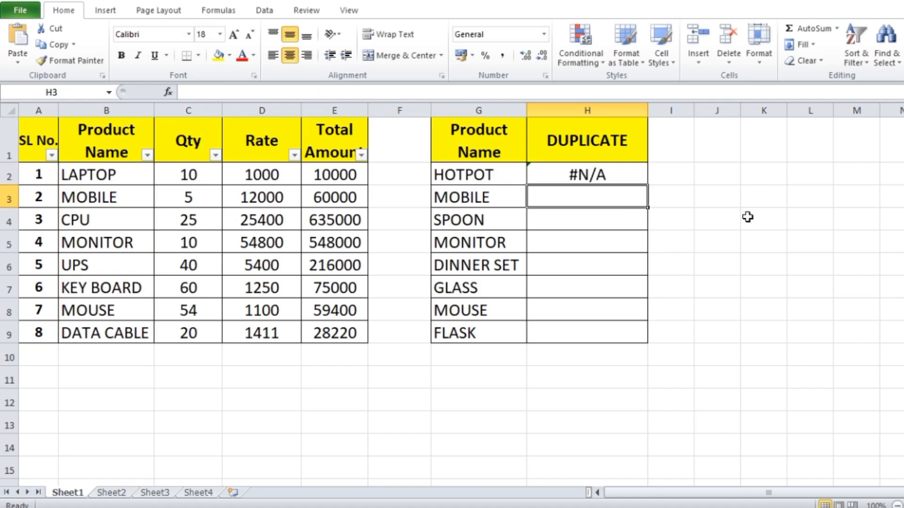
Fill the VLOOKUP formula from H2 down to H9 and check the results against the main table's product names.
click(580, 176)
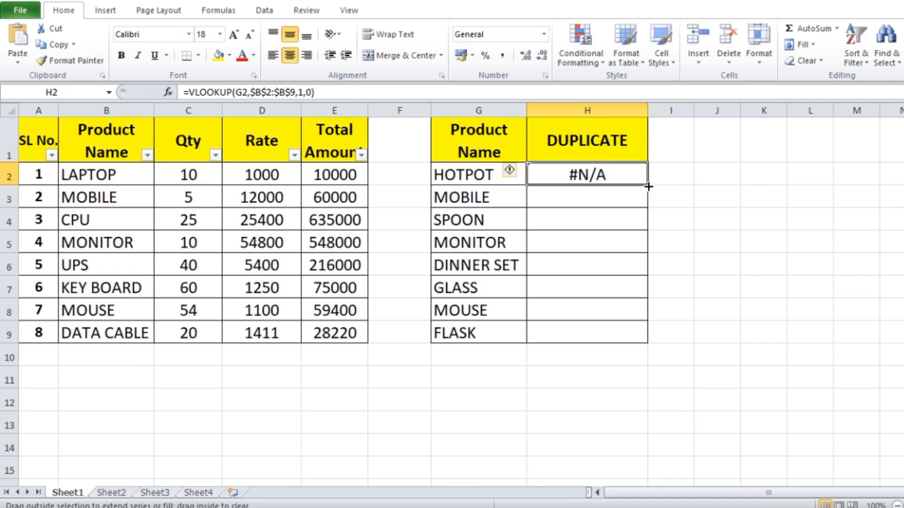
drag(650, 186, 637, 347)
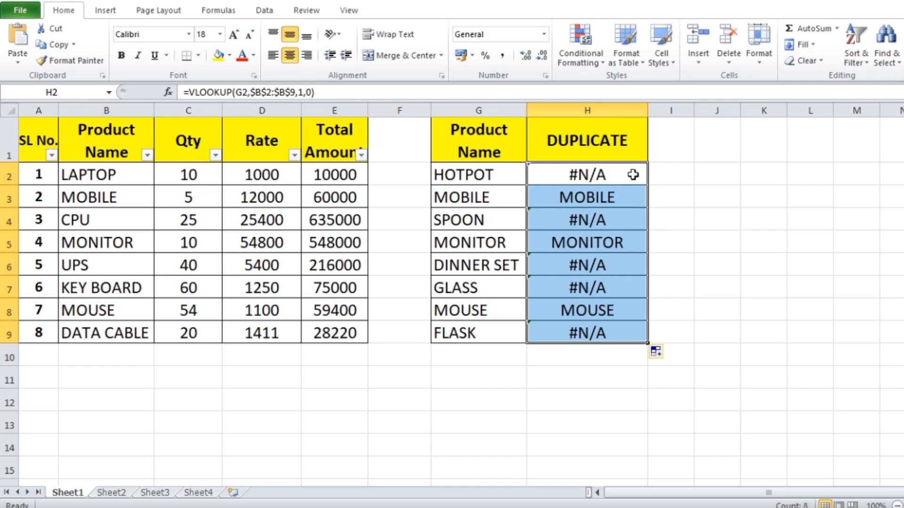
click(596, 201)
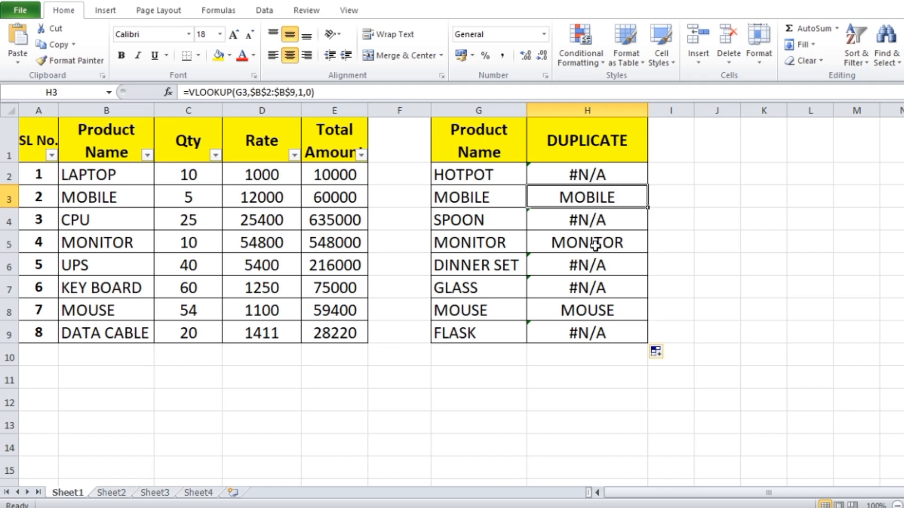
click(587, 318)
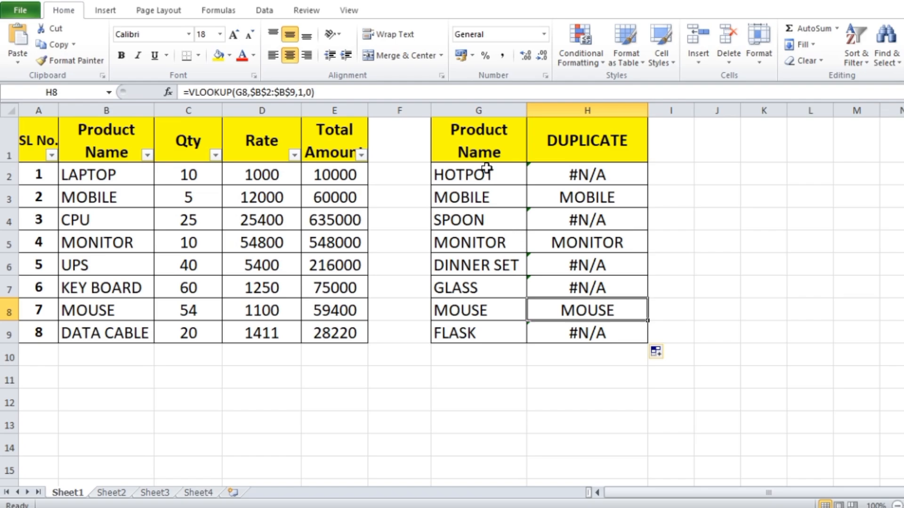
drag(100, 156, 95, 333)
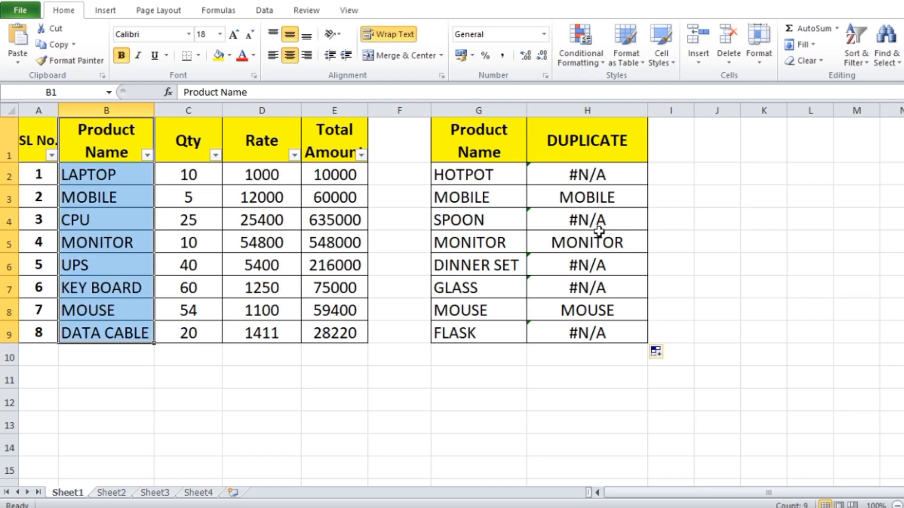
click(612, 173)
key(ctrl+shift+Down)
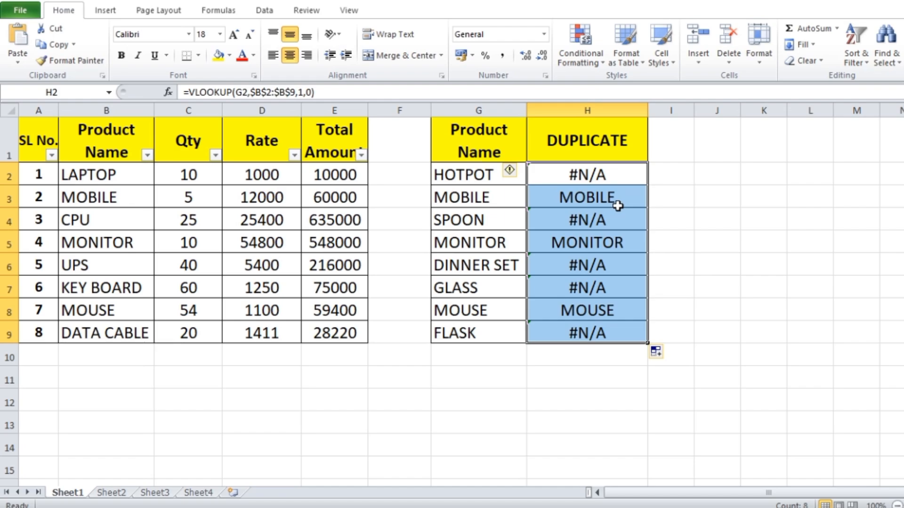
Wrap the VLOOKUP in H2 in an IFERROR function, with the existing lookup as its value argument.
click(602, 176)
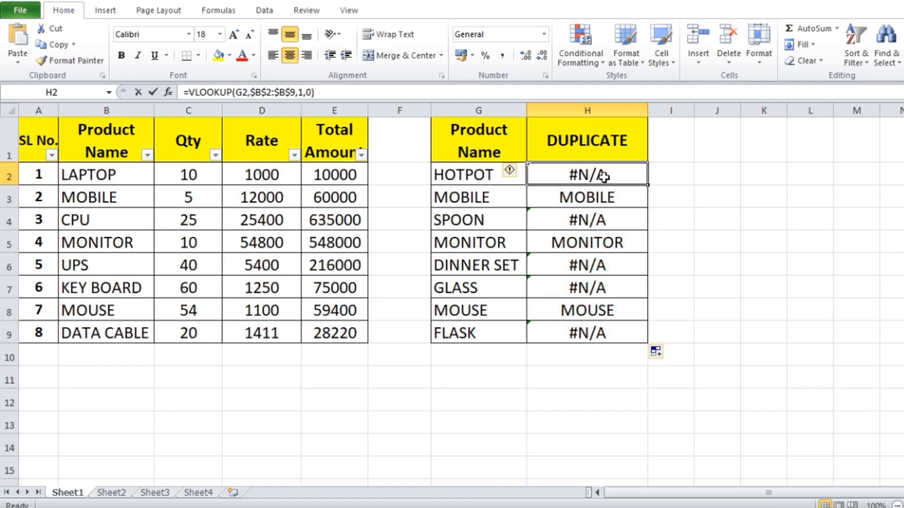
double_click(604, 176)
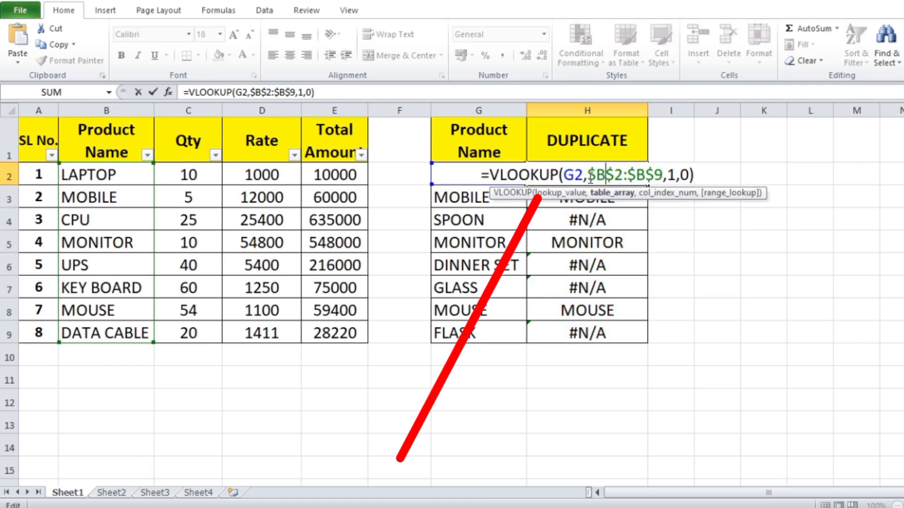
click(491, 175)
text(i)
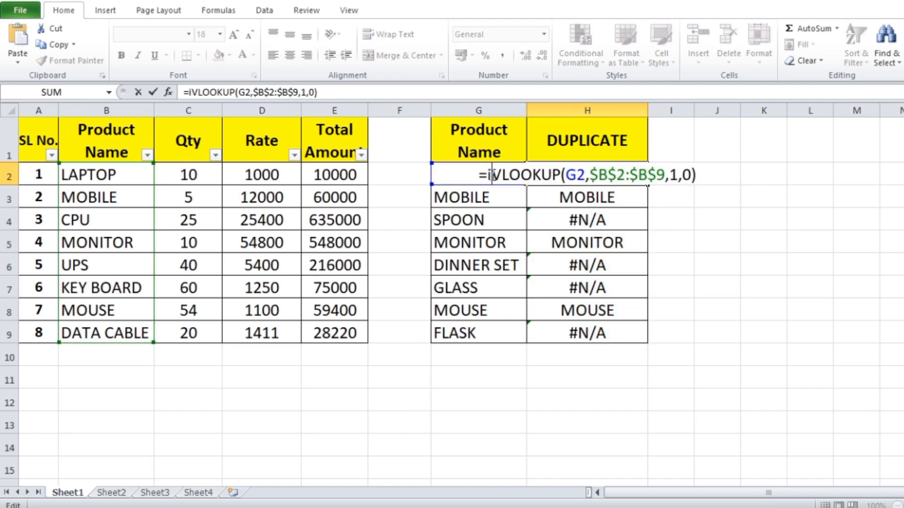
text(fe)
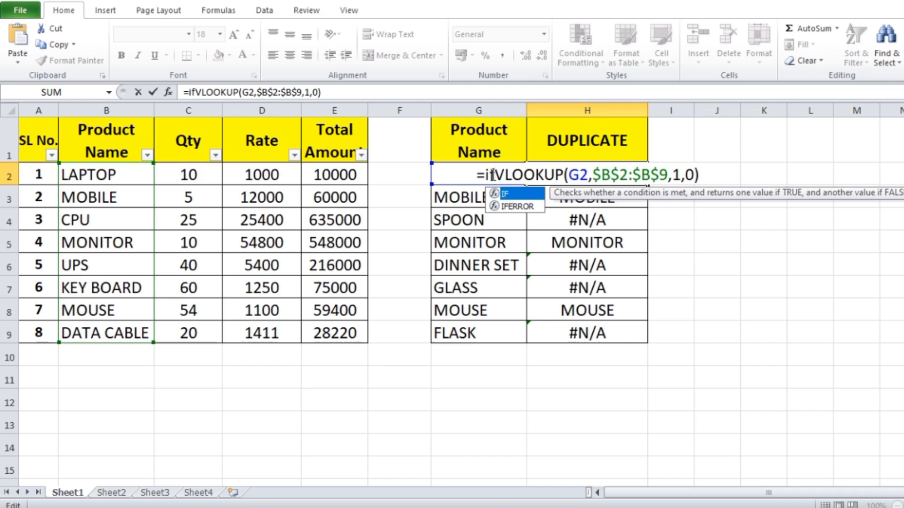
double_click(516, 195)
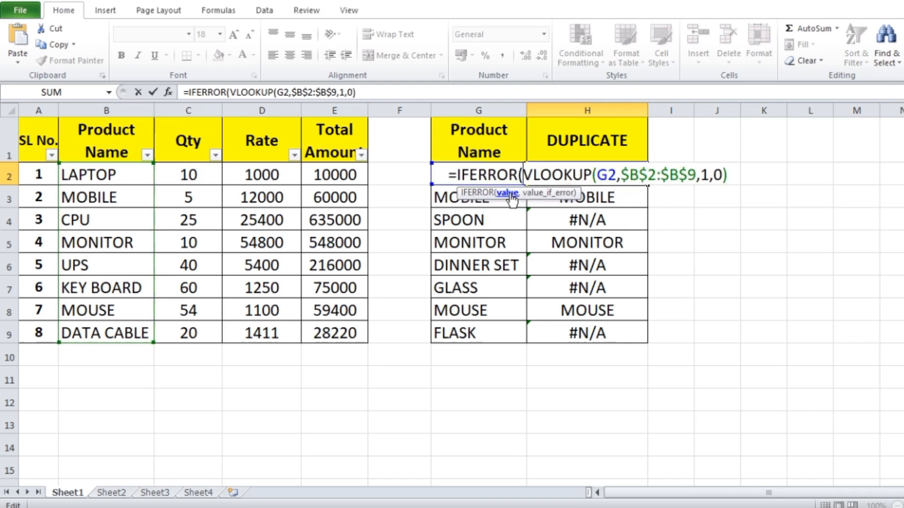
click(511, 194)
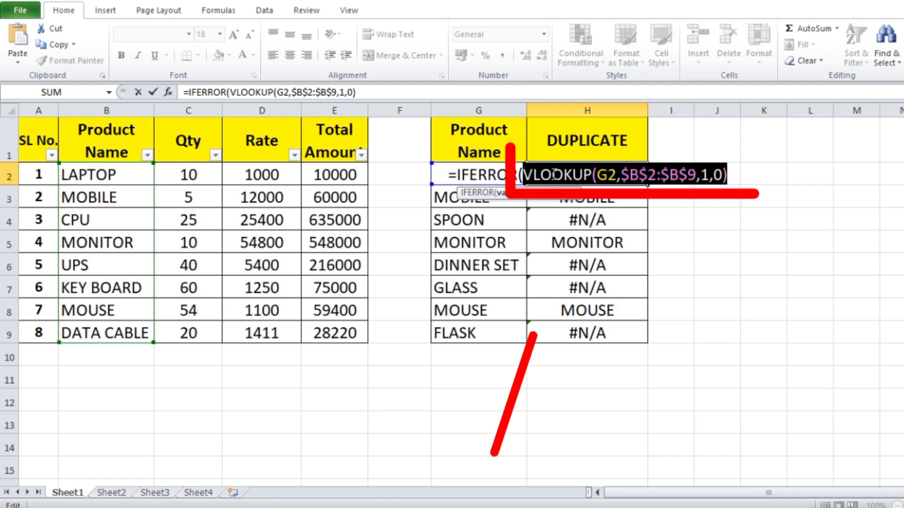
Complete the IFERROR formula in H2 with a blank space, " ", as the value if error, and enter it.
click(730, 178)
text(,)
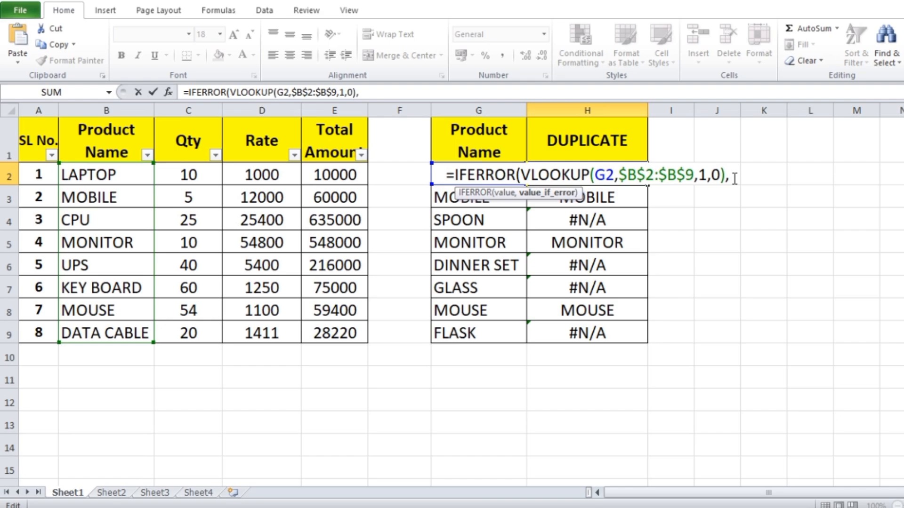
text(")
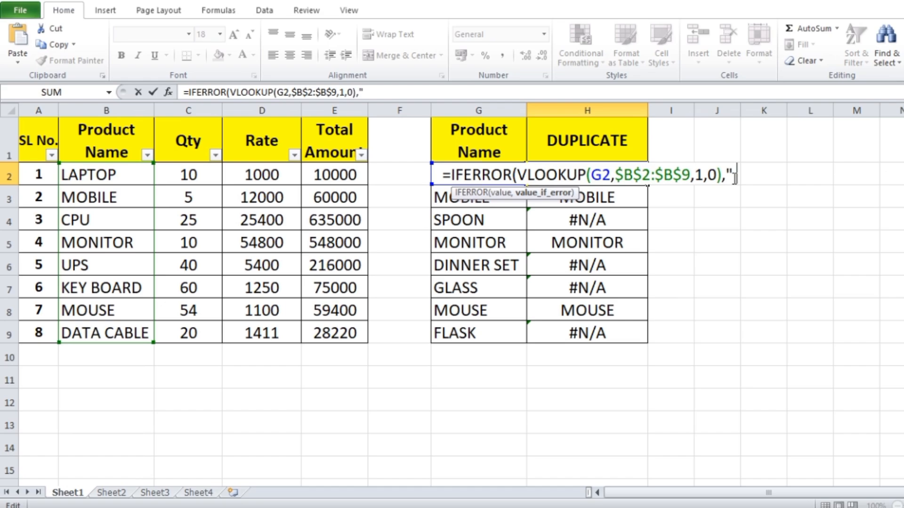
text( ")
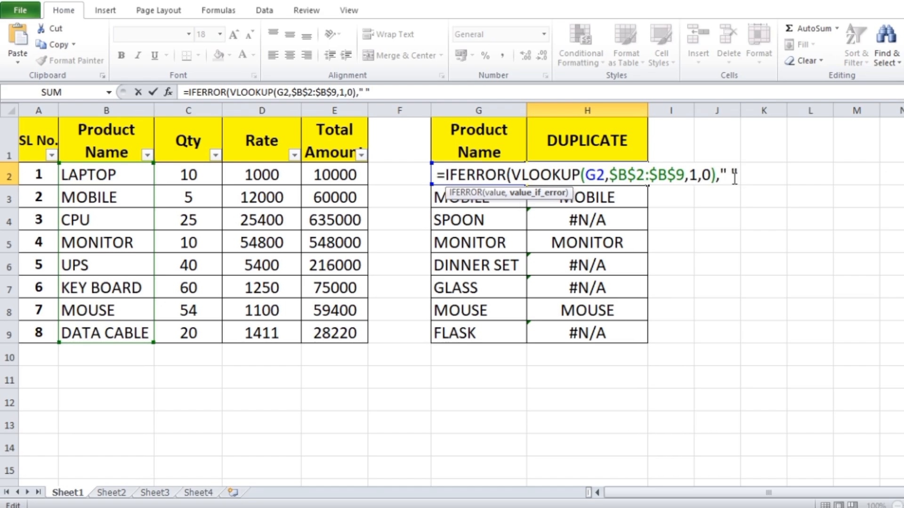
text())
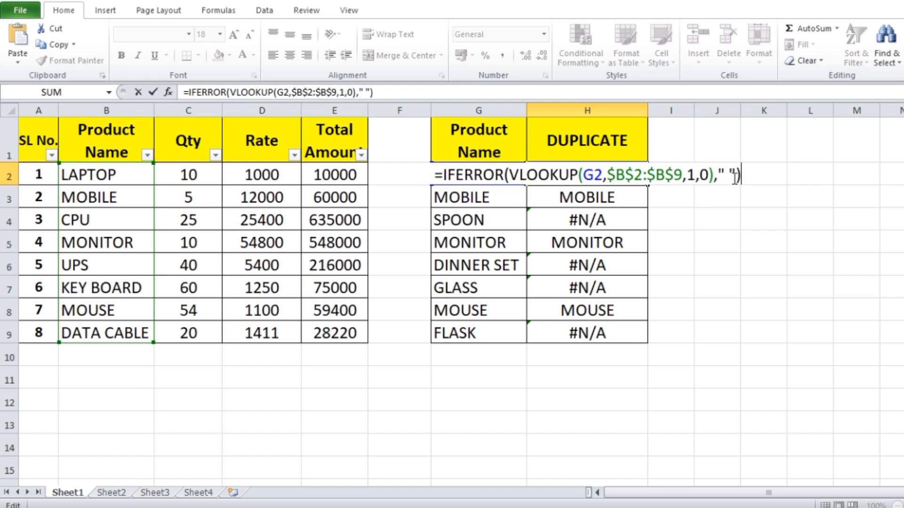
key(Return)
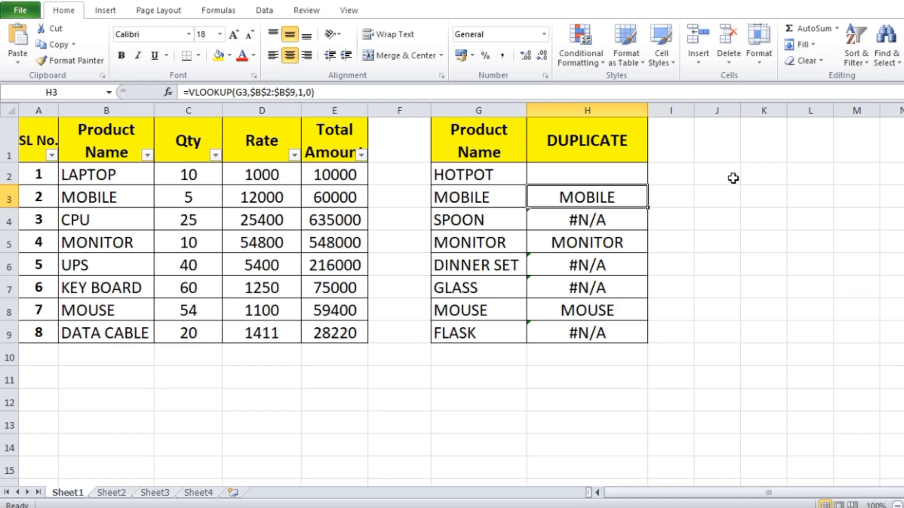
Fill the IFERROR formula with the blank error value from H2 down to H9 and compare both product name lists.
click(623, 174)
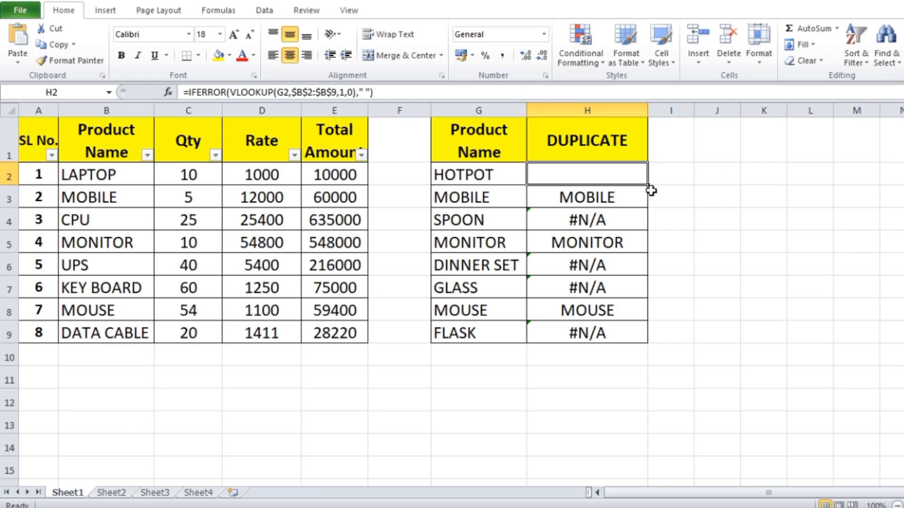
drag(648, 184, 632, 333)
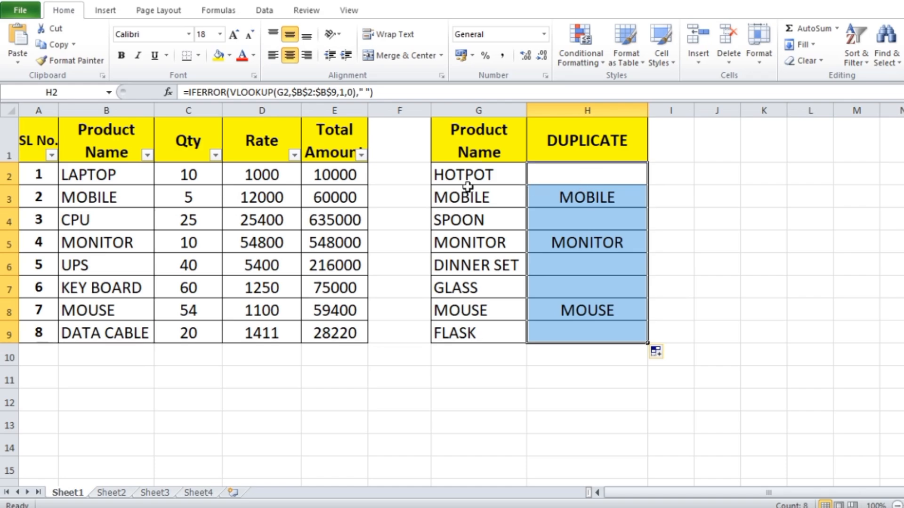
drag(479, 184, 476, 330)
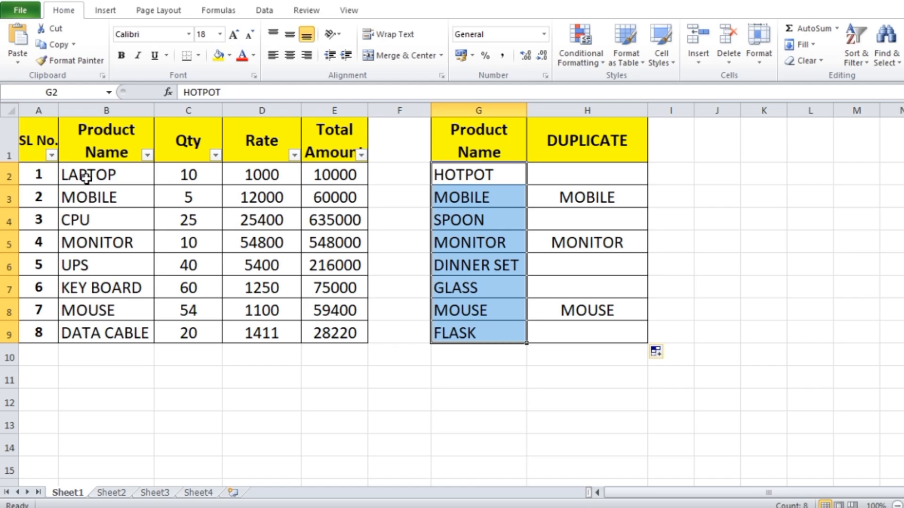
drag(87, 177, 89, 332)
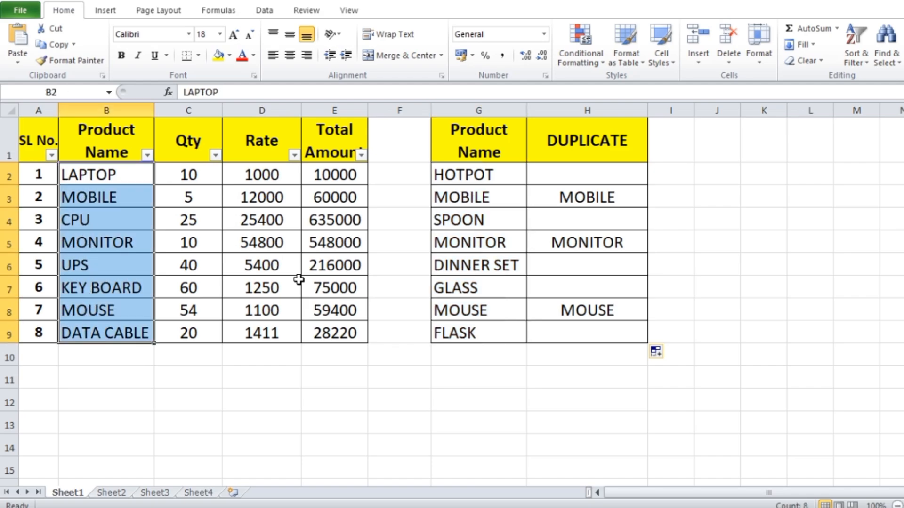
Change the value if error in the H2 formula to "No Duplicate" and enter it.
click(605, 179)
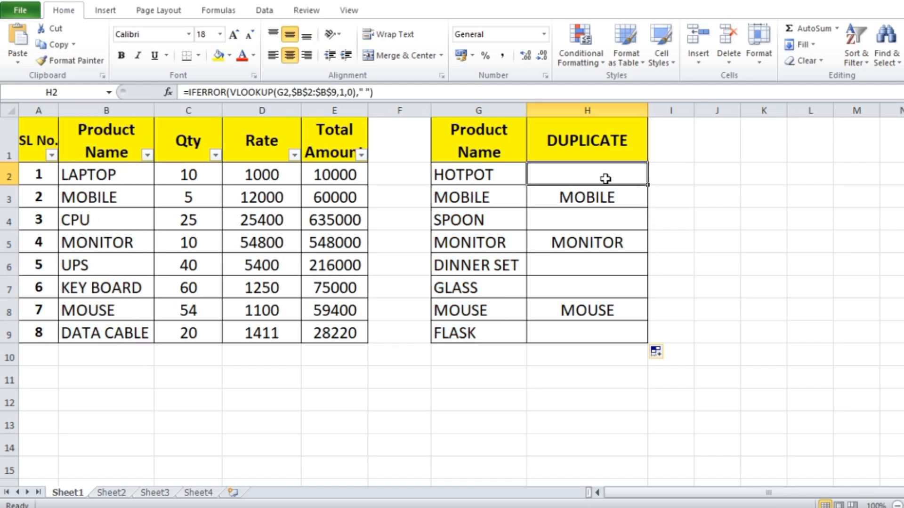
double_click(605, 179)
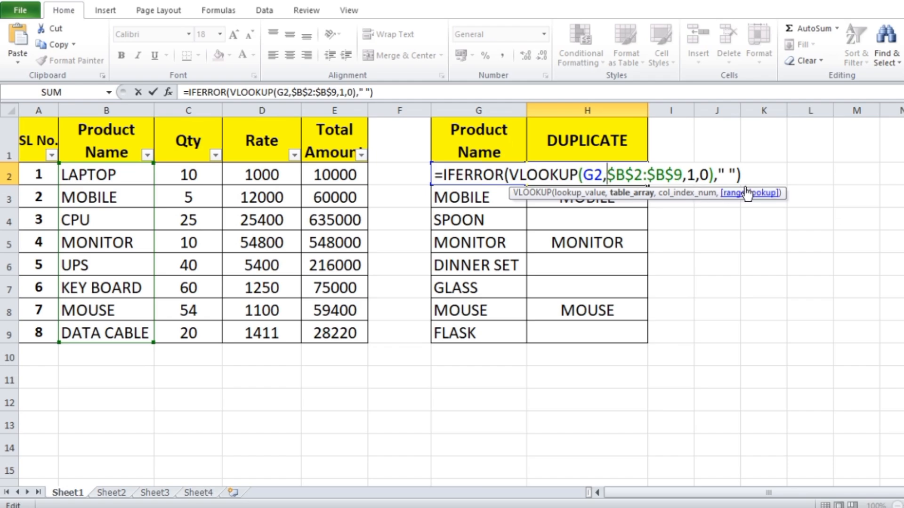
click(730, 175)
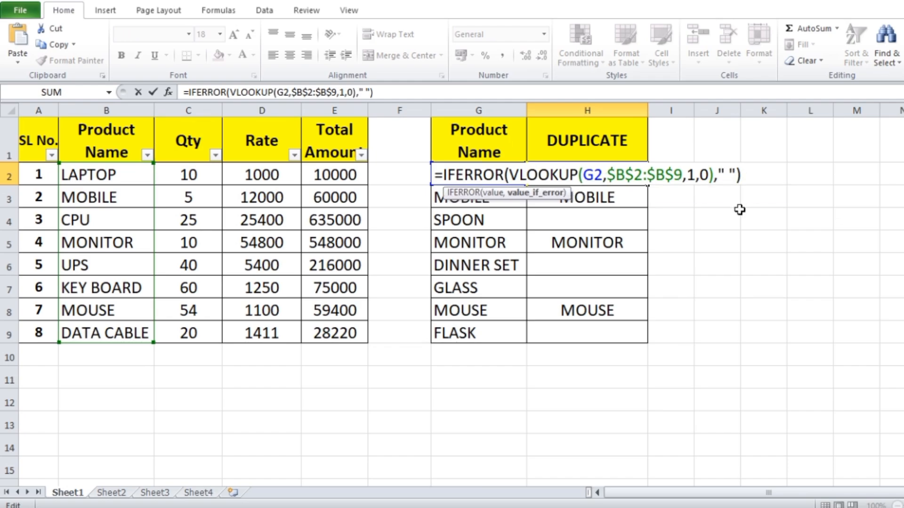
key(BackSpace)
text(No )
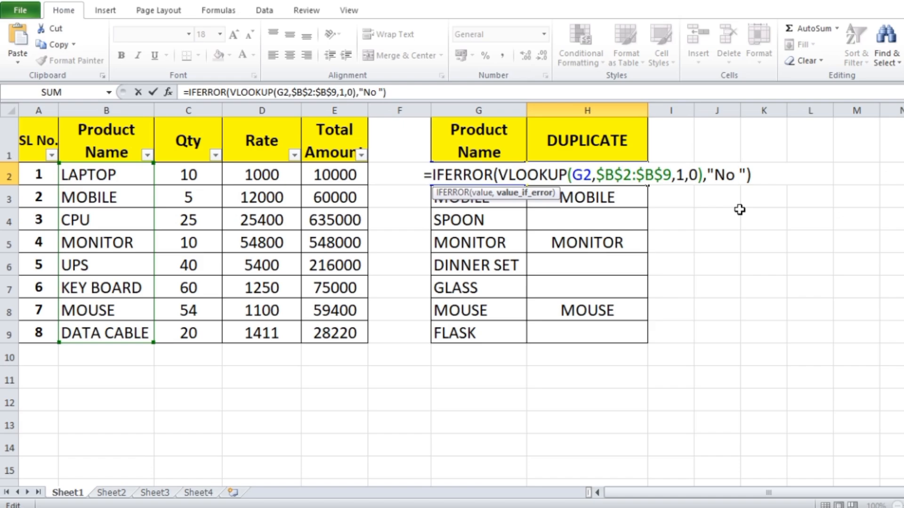
text(D)
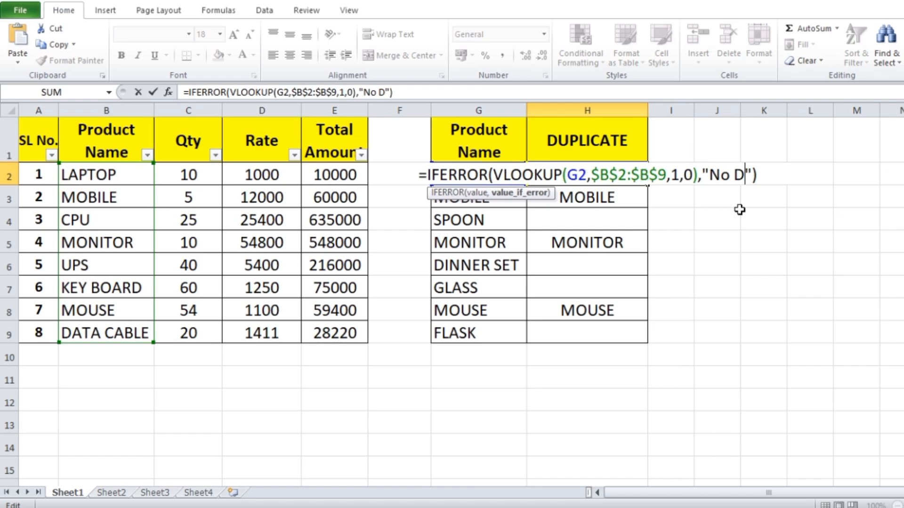
text(u)
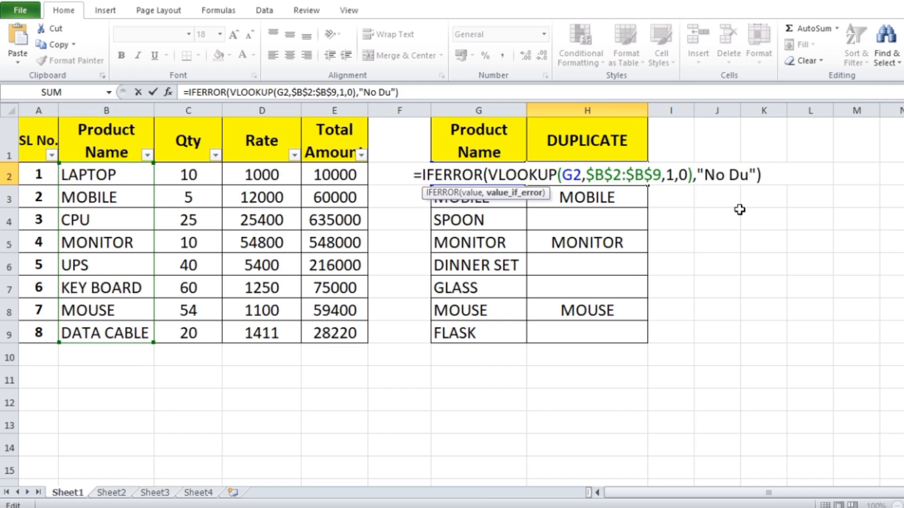
text(plicate)
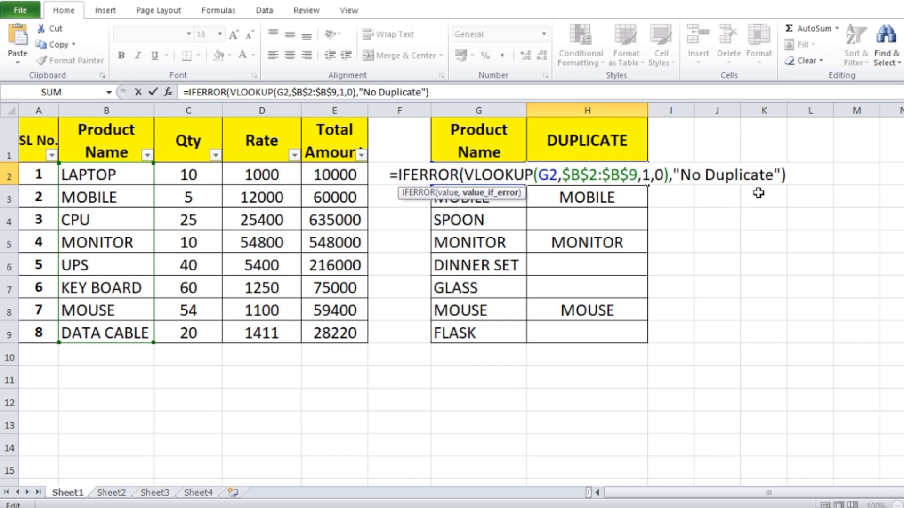
key(Return)
Fill the "No Duplicate" formula from H2 down to H9 and check the results in the DUPLICATE column.
click(603, 175)
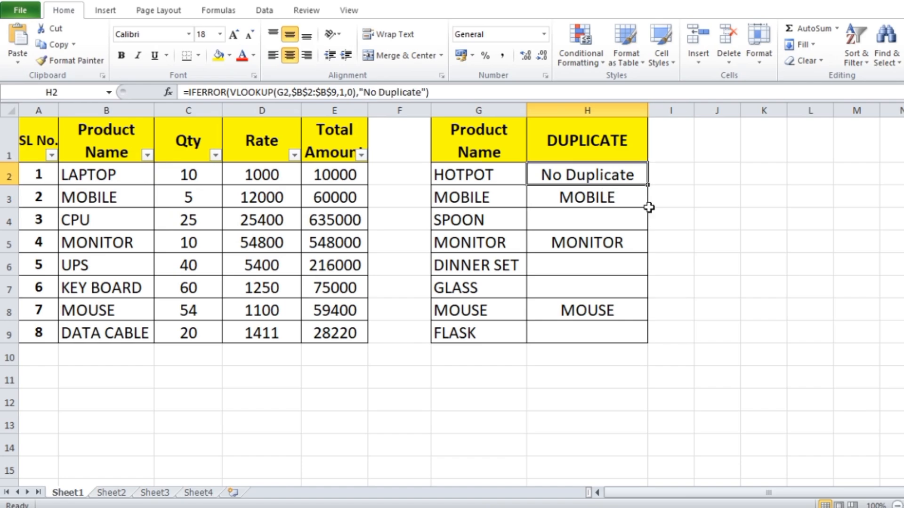
drag(648, 187, 643, 337)
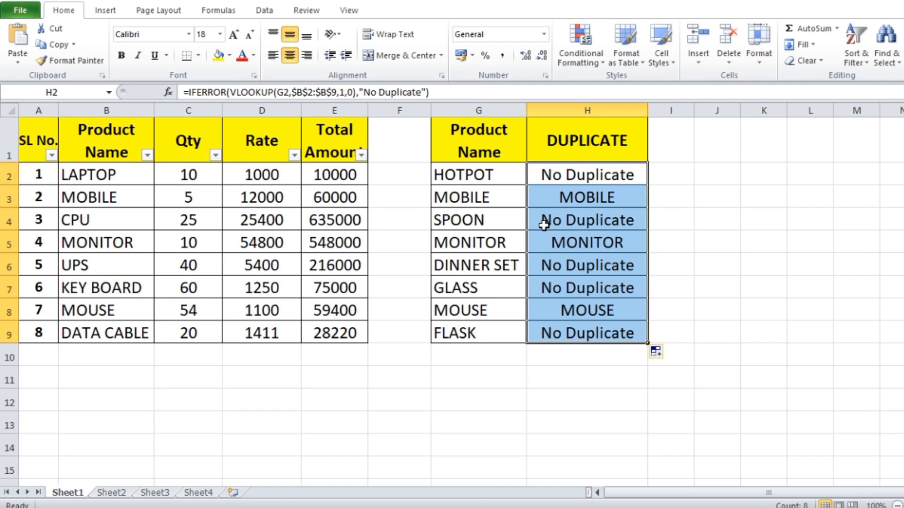
click(607, 180)
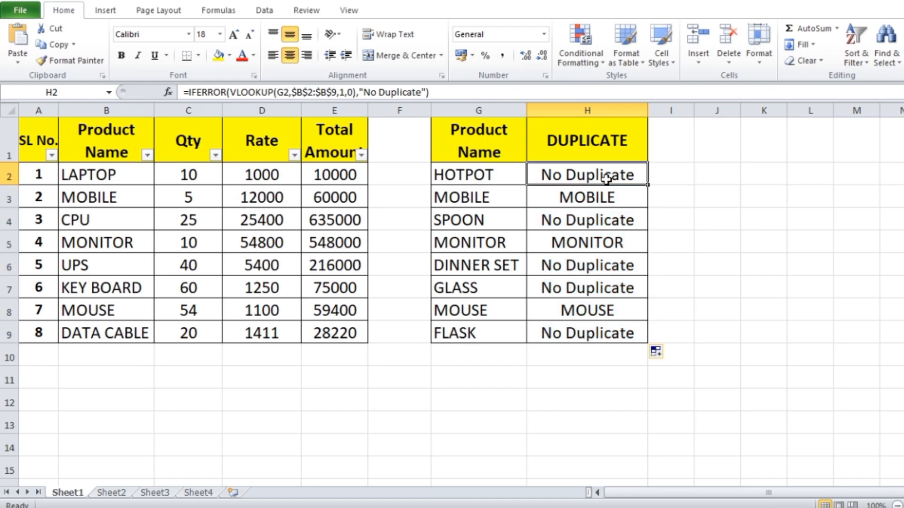
click(588, 226)
click(604, 178)
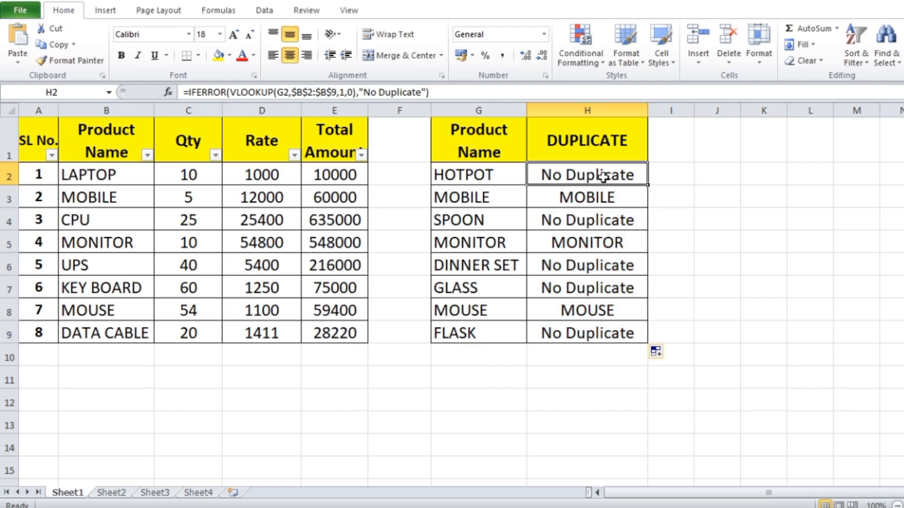